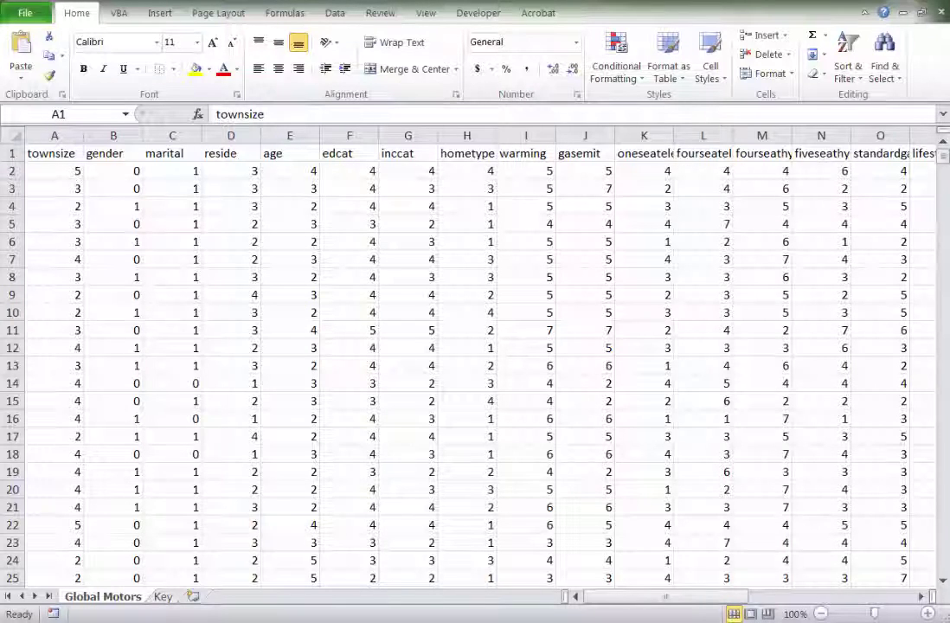
# - Insert a PivotChart of the whole edcat column on a new worksheet, using edcat as both the axis field and the counted value
pyautogui.click(353, 155)
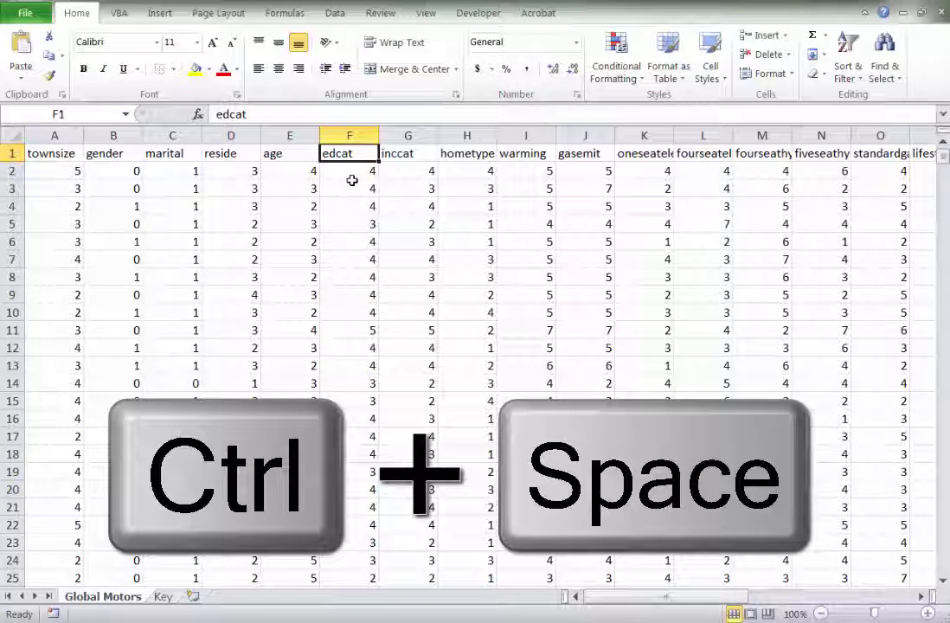
pyautogui.hotkey('ctrl', 'space')
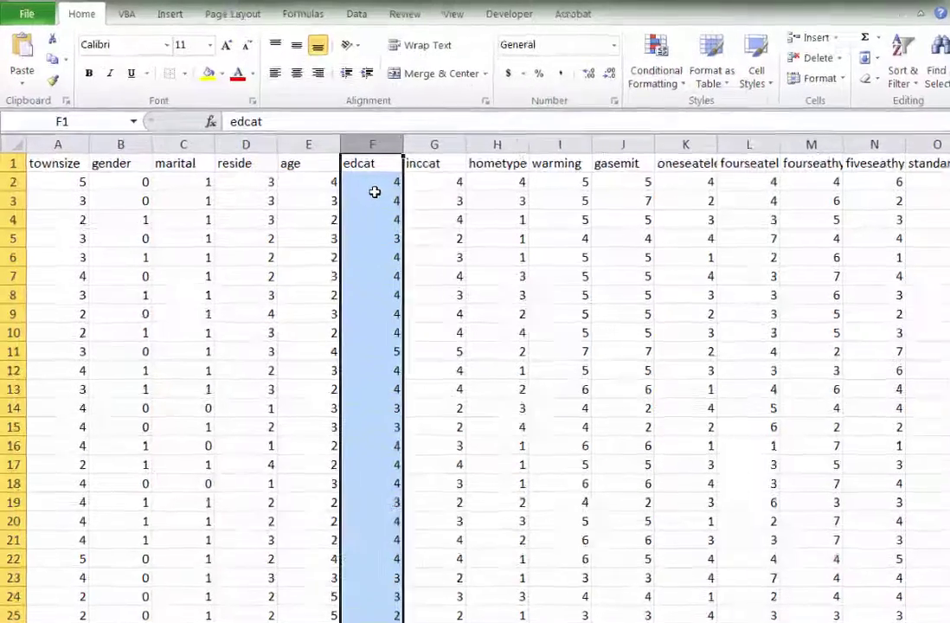
pyautogui.click(218, 25)
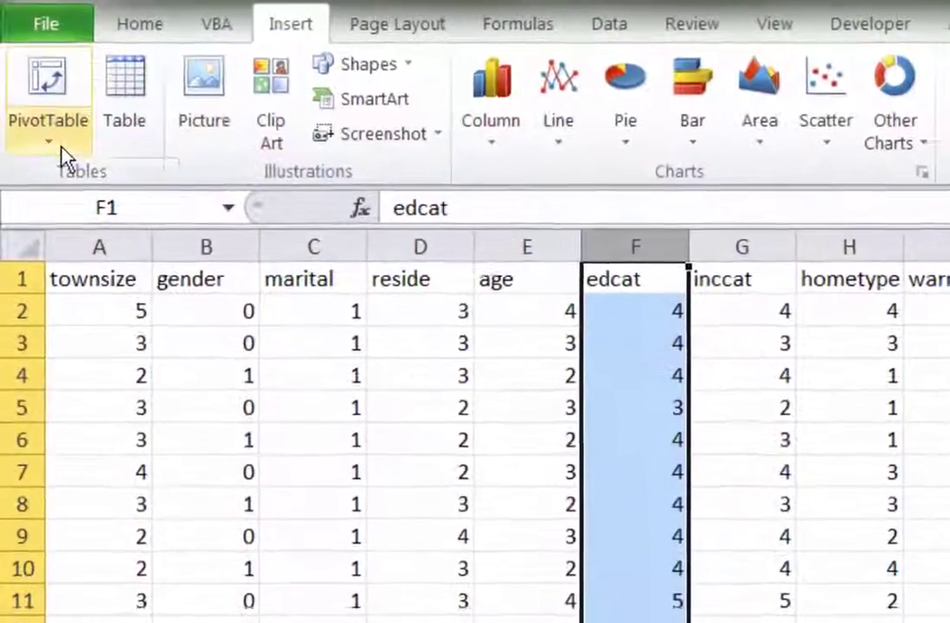
pyautogui.click(61, 149)
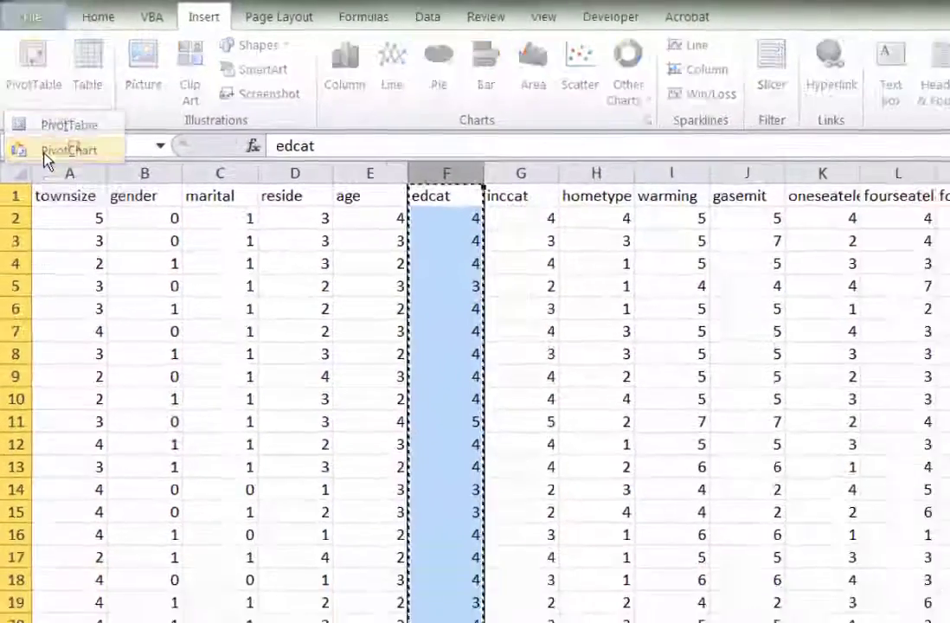
pyautogui.click(65, 222)
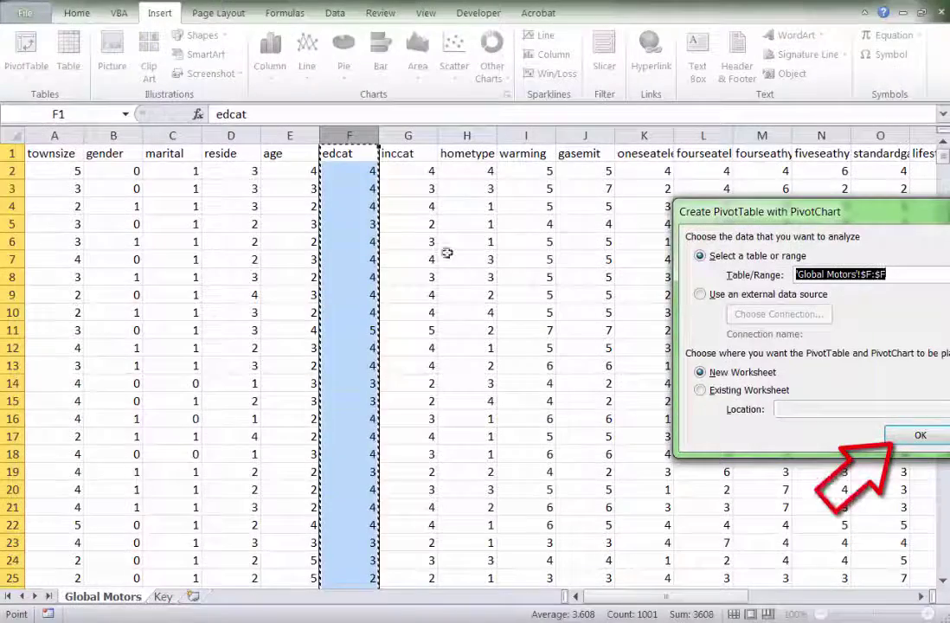
pyautogui.click(906, 436)
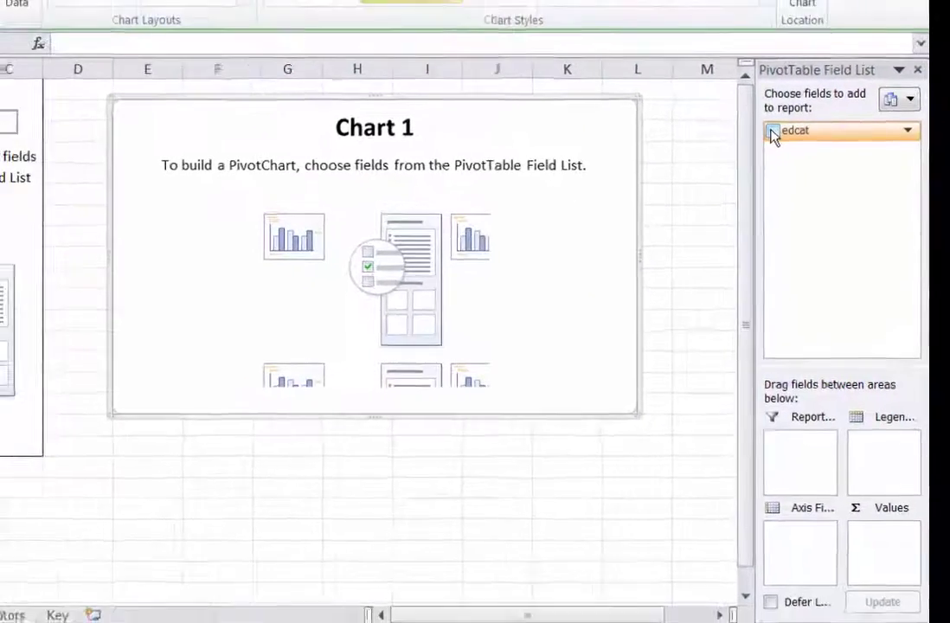
pyautogui.click(736, 83)
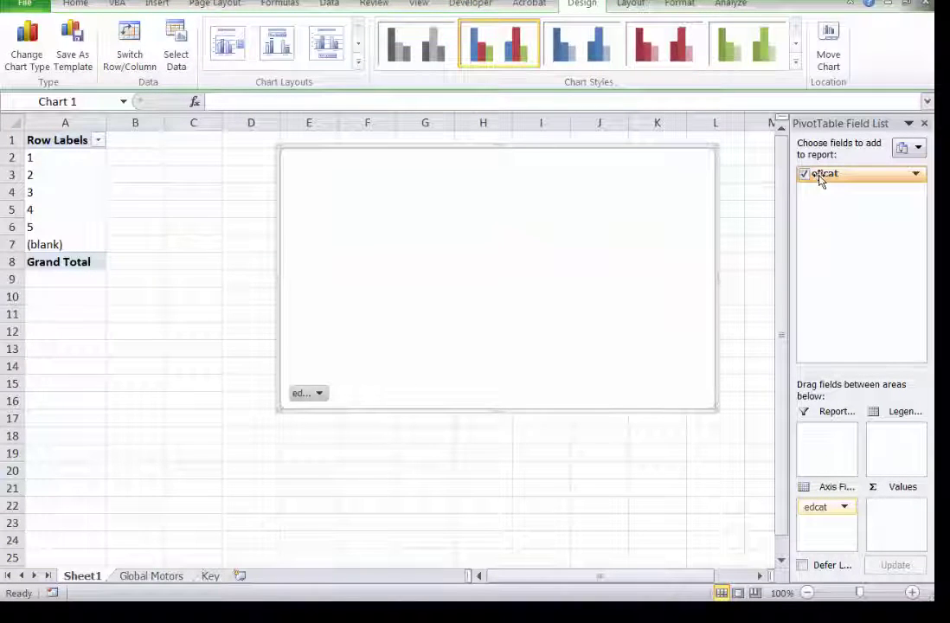
pyautogui.moveTo(820, 180); pyautogui.dragTo(888, 517)
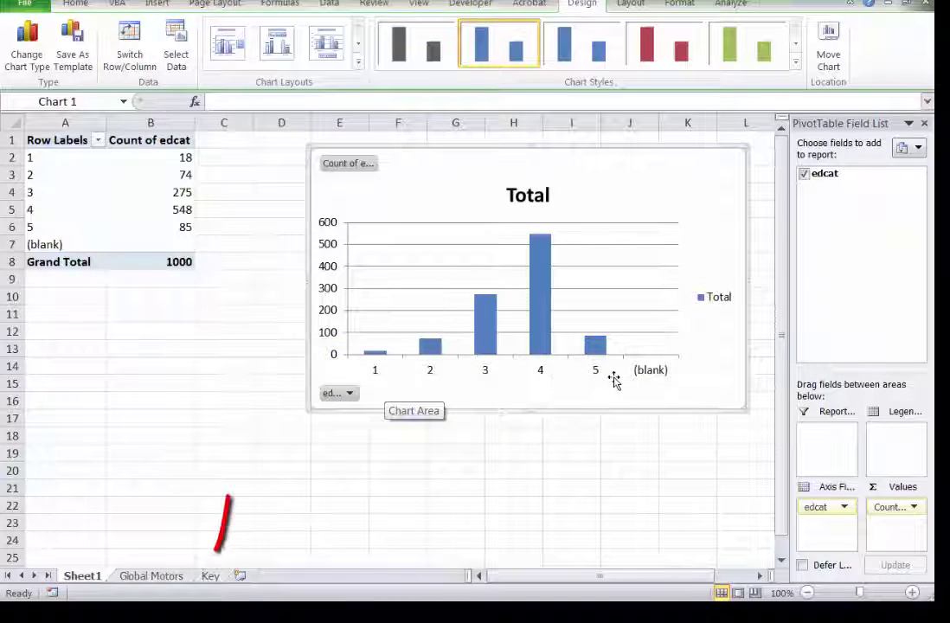
# - Copy the edcat answer labels from Less than high school through Post graduate degree on the Key sheet
pyautogui.click(210, 576)
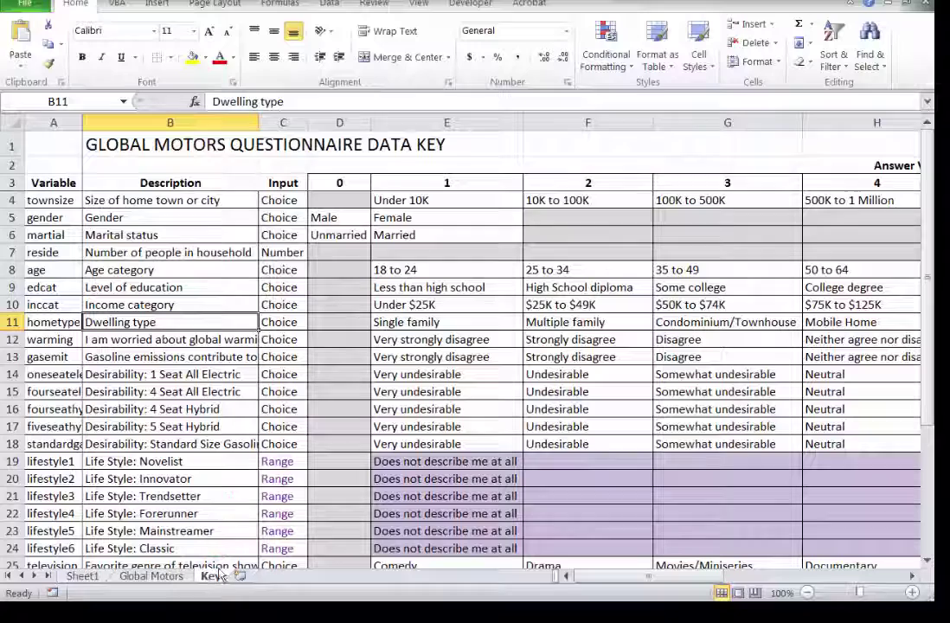
pyautogui.click(59, 287)
pyautogui.click(17, 287)
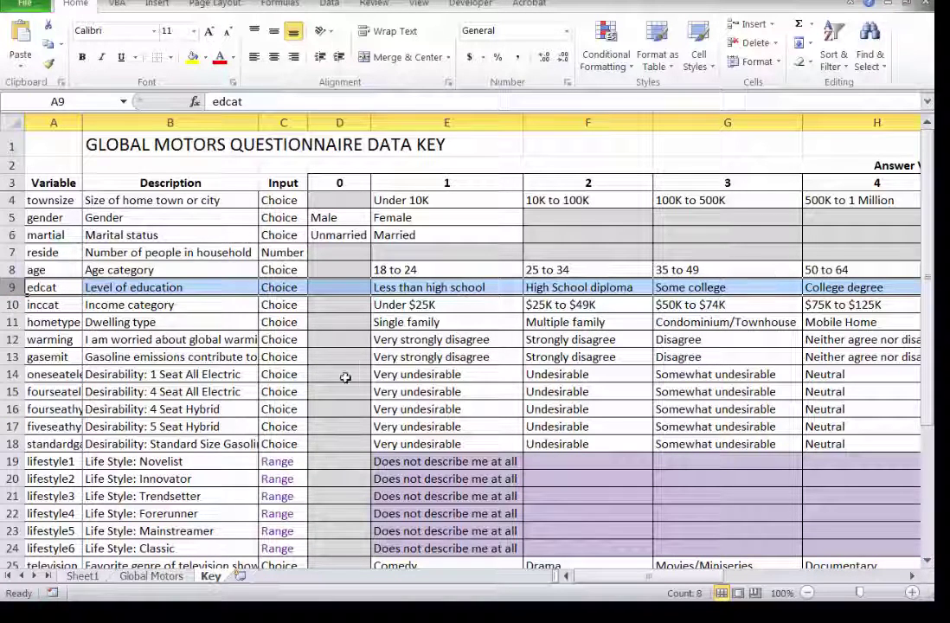
pyautogui.click(348, 350)
pyautogui.moveTo(392, 287); pyautogui.dragTo(830, 291)
pyautogui.rightClick(832, 292)
pyautogui.click(872, 323)
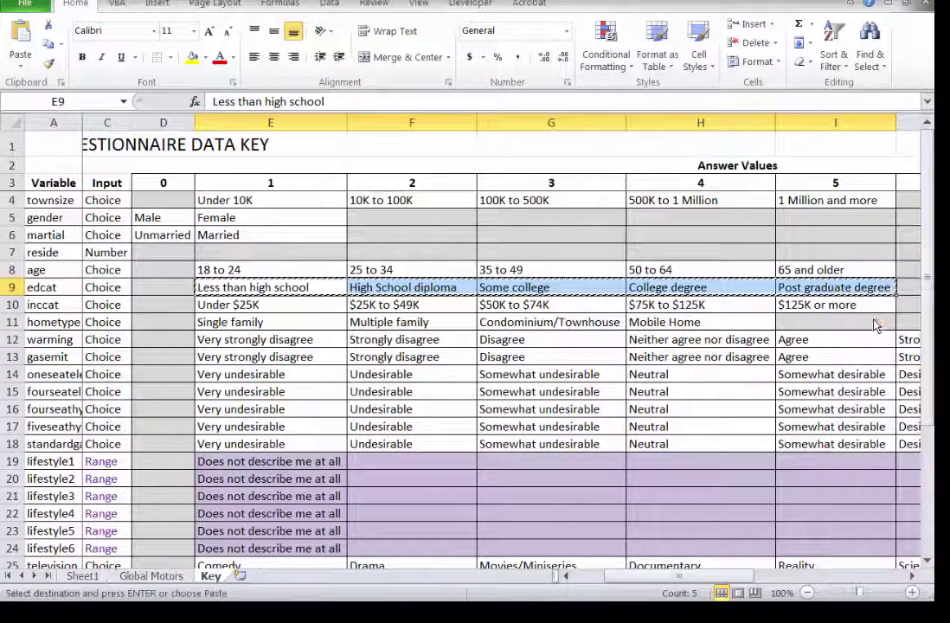
# - Paste the copied education labels transposed into Sheet1, starting at cell A12
pyautogui.click(92, 576)
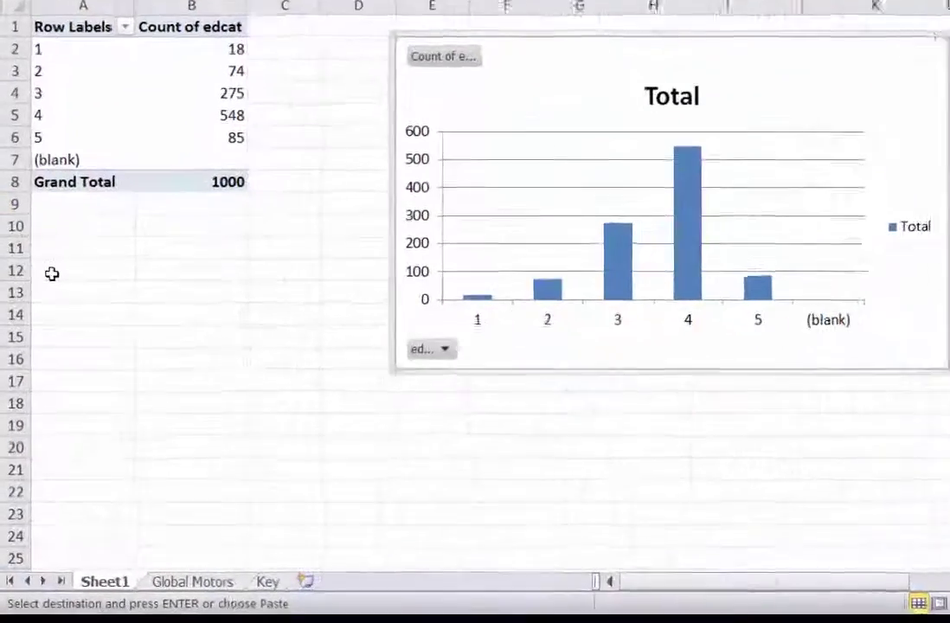
pyautogui.click(52, 274)
pyautogui.rightClick(52, 271)
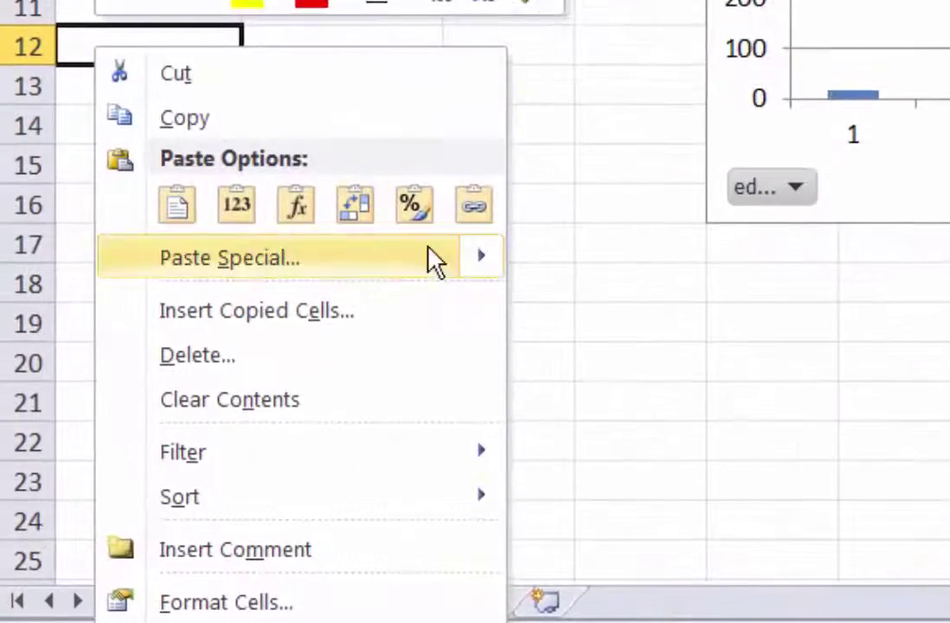
pyautogui.click(355, 212)
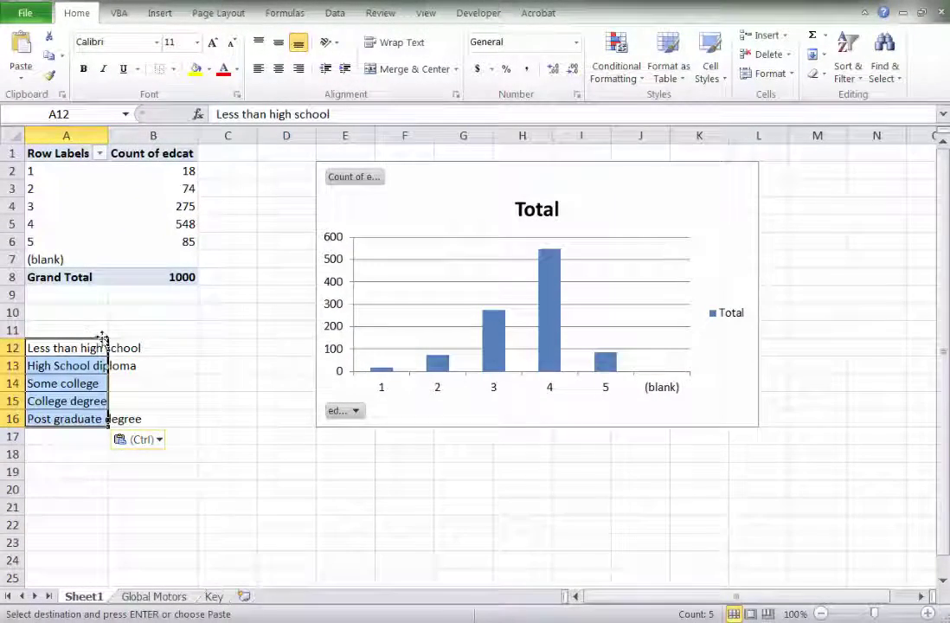
# - Replace the pivot table's row label 1 in A2 with the text Less than high school copied from A12
pyautogui.click(53, 348)
pyautogui.moveTo(329, 114); pyautogui.dragTo(214, 117)
pyautogui.hotkey('ctrl', 'c')
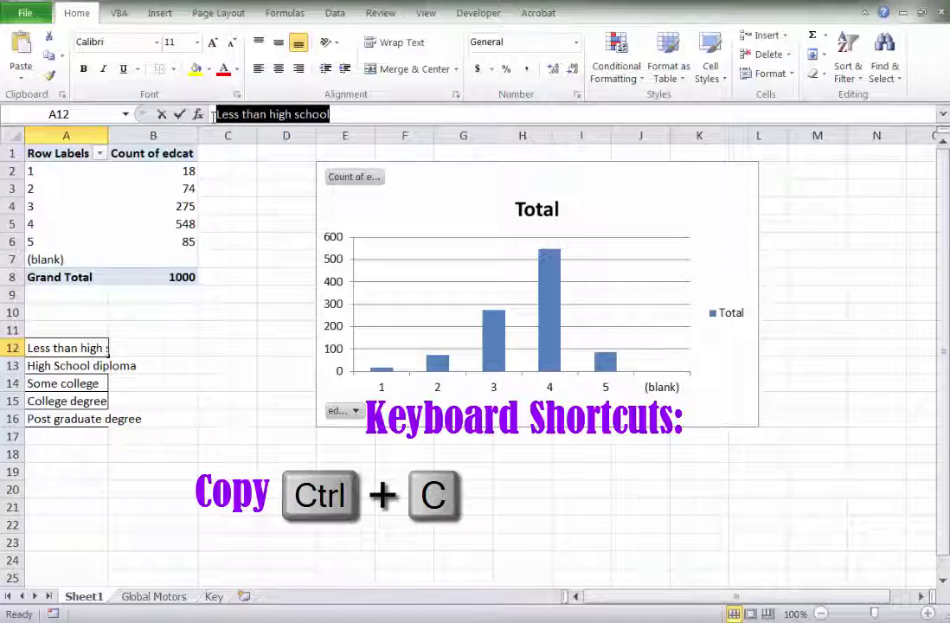
pyautogui.click(34, 173)
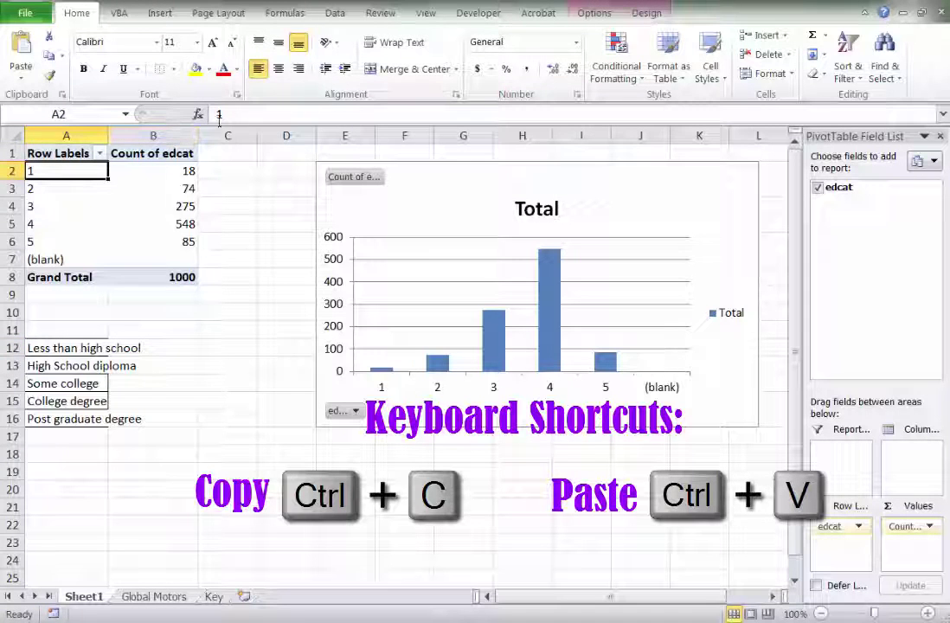
pyautogui.doubleClick(219, 114)
pyautogui.hotkey('ctrl', 'v')
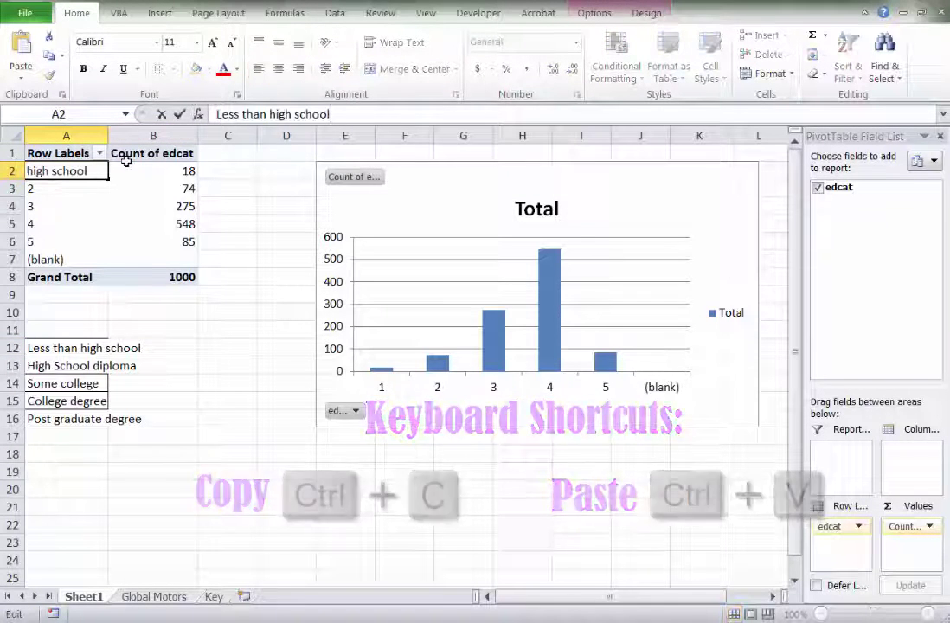
pyautogui.click(35, 187)
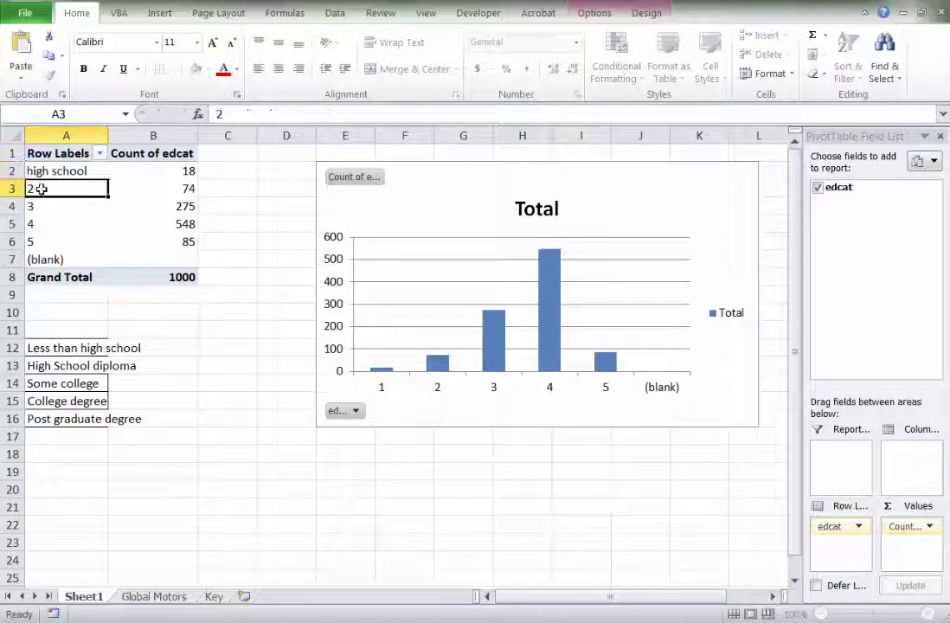
# - Relabel rows 2 to 5 as High School diploma, Some college, College degree and Post graduate degree, and the (blank) row as No response
pyautogui.click(58, 364)
pyautogui.moveTo(326, 113); pyautogui.dragTo(216, 113)
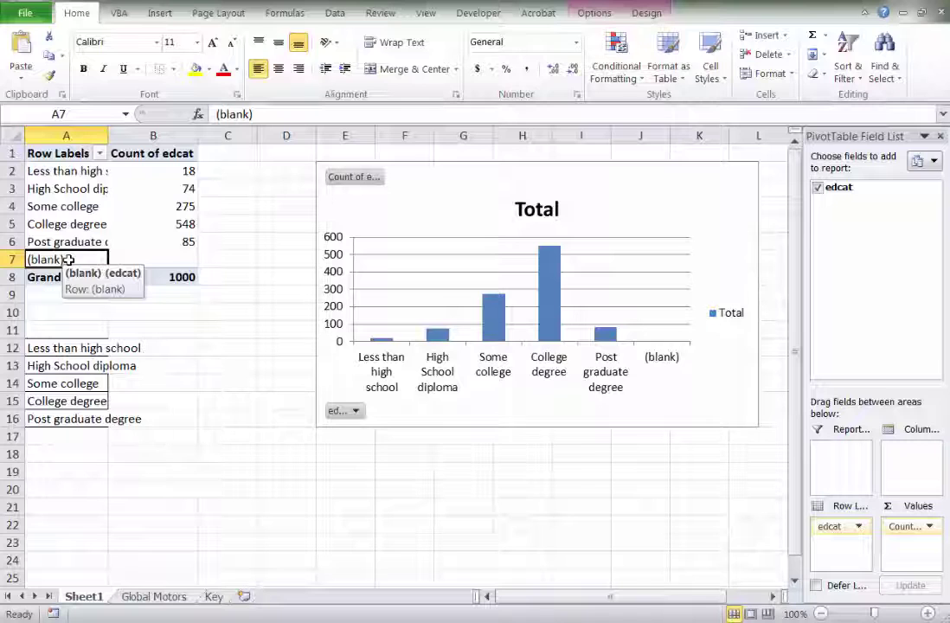
pyautogui.write('No response')
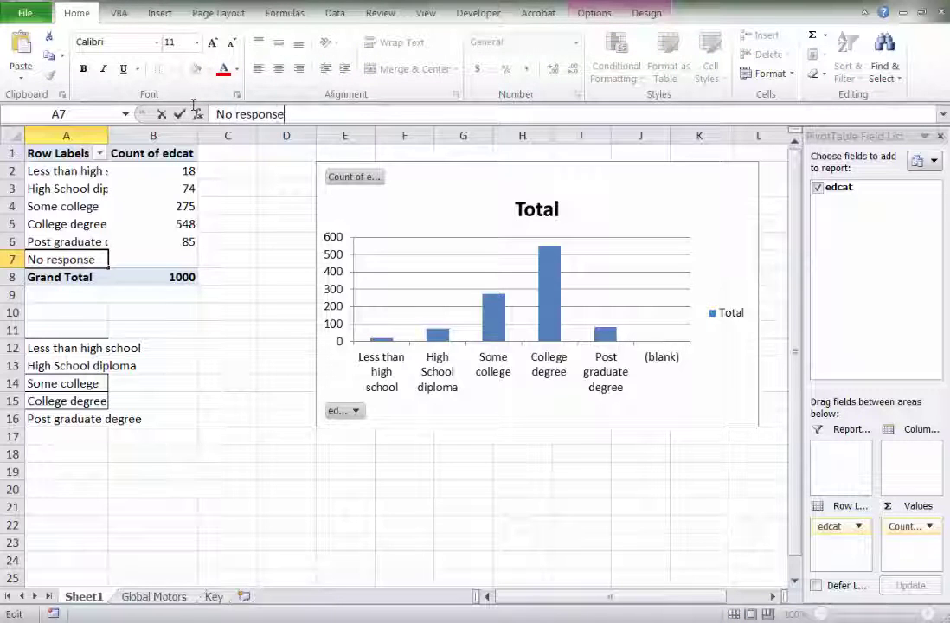
pyautogui.press('Return')
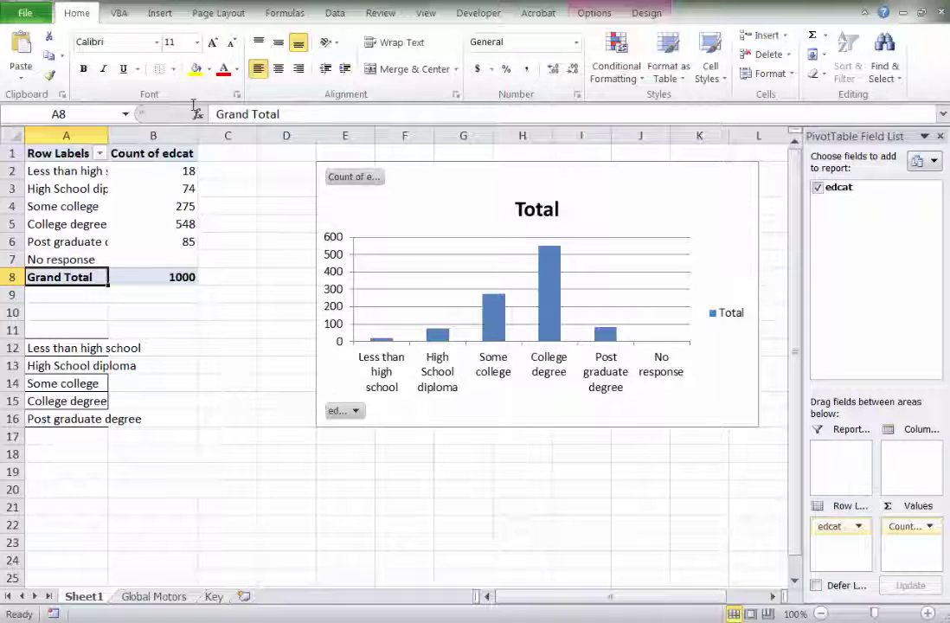
# - Remove the Total legend from the education PivotChart
pyautogui.click(726, 322)
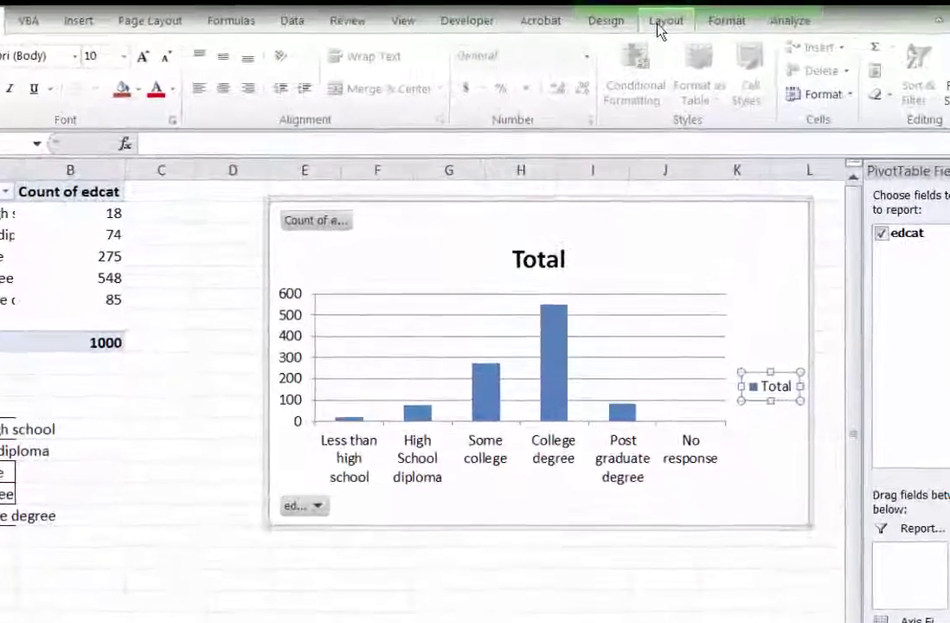
pyautogui.click(647, 19)
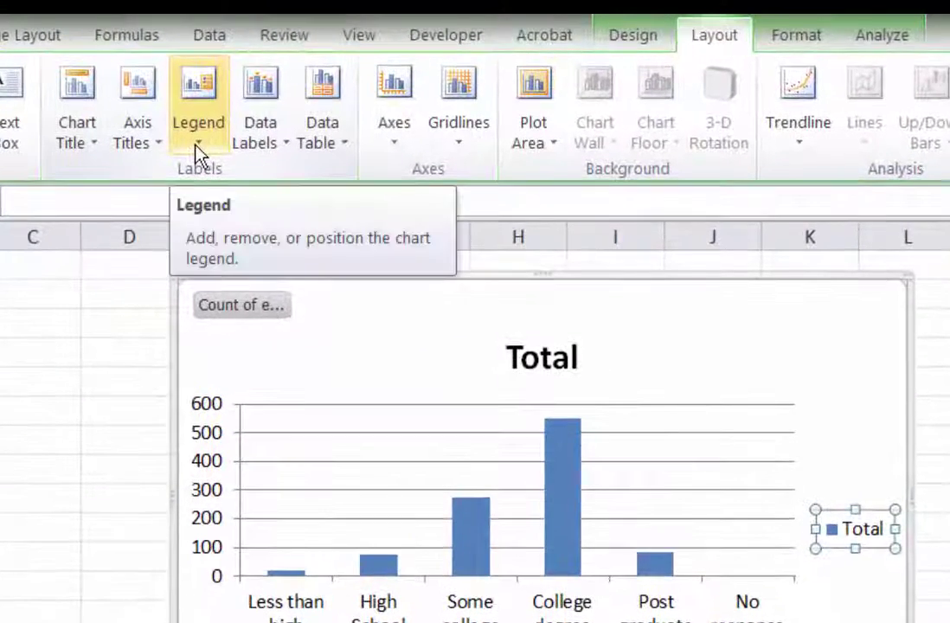
pyautogui.click(199, 152)
pyautogui.click(202, 186)
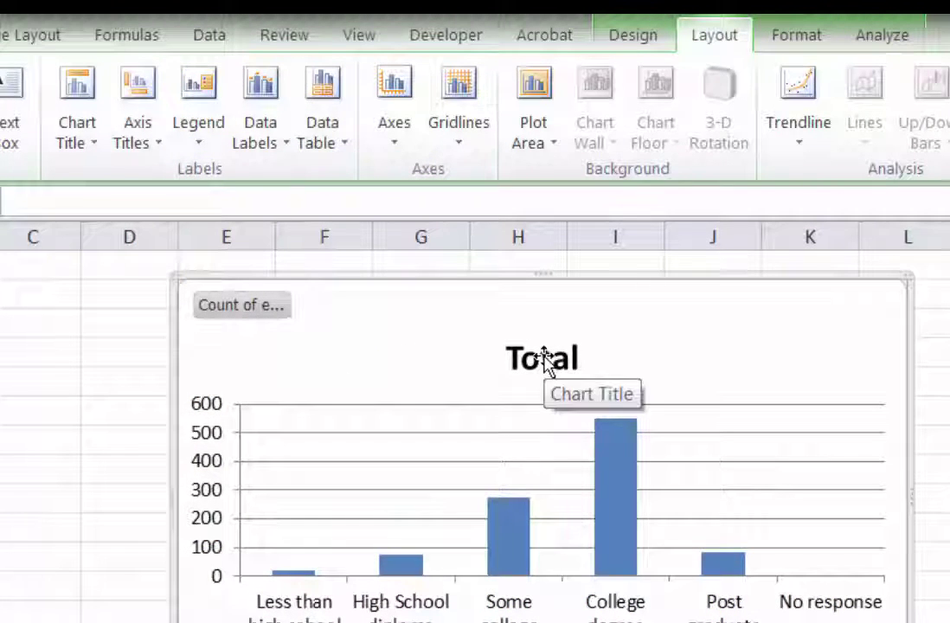
# - Change the chart title to Respondent Education Levels
pyautogui.click(543, 357)
pyautogui.doubleClick(543, 356)
pyautogui.write('Respondent Educationa')
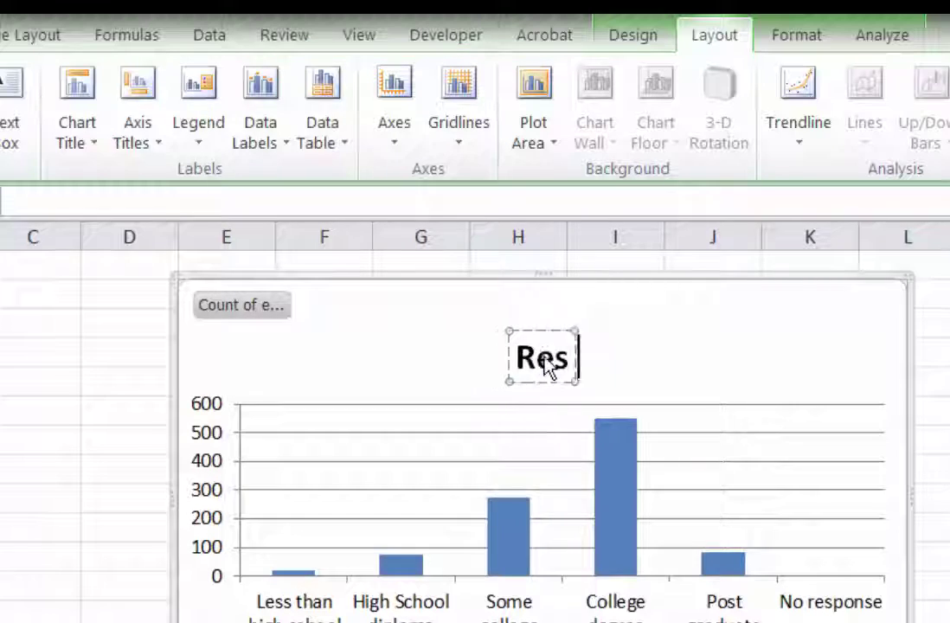
pyautogui.write('Levels')
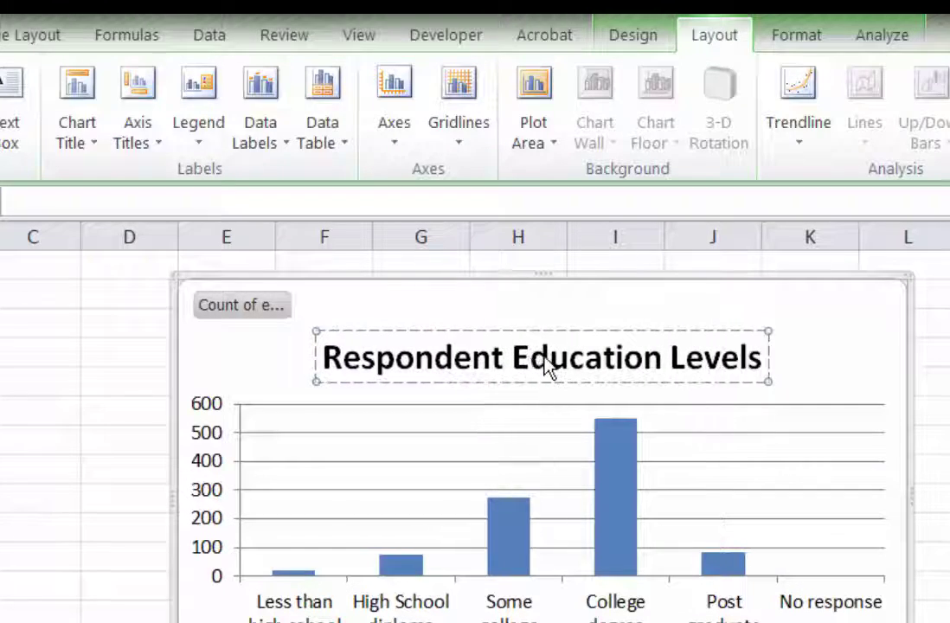
pyautogui.click(870, 497)
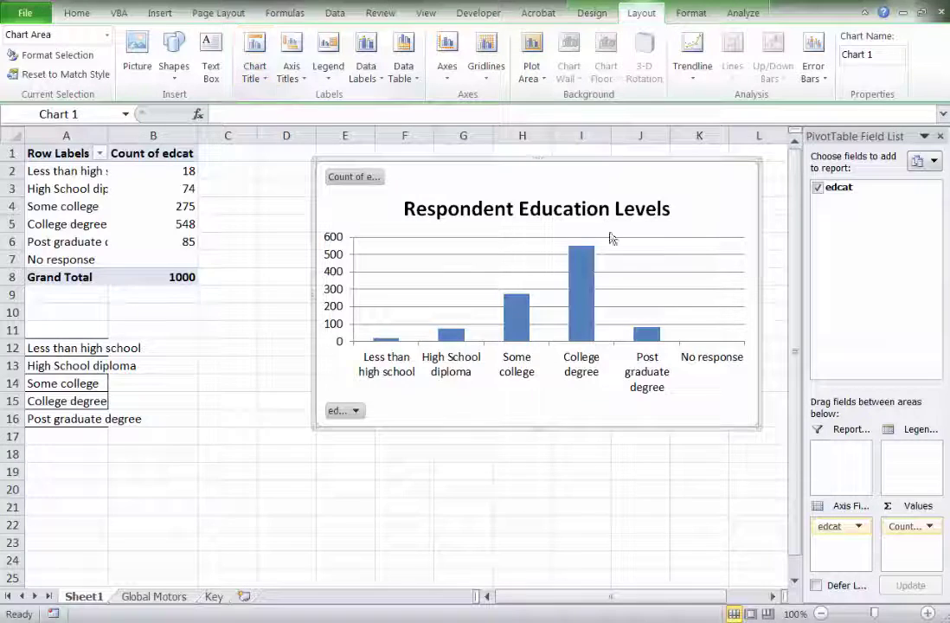
# - Copy the finished chart, switch to the blank Word document and paste it there
pyautogui.rightClick(343, 206)
pyautogui.click(384, 263)
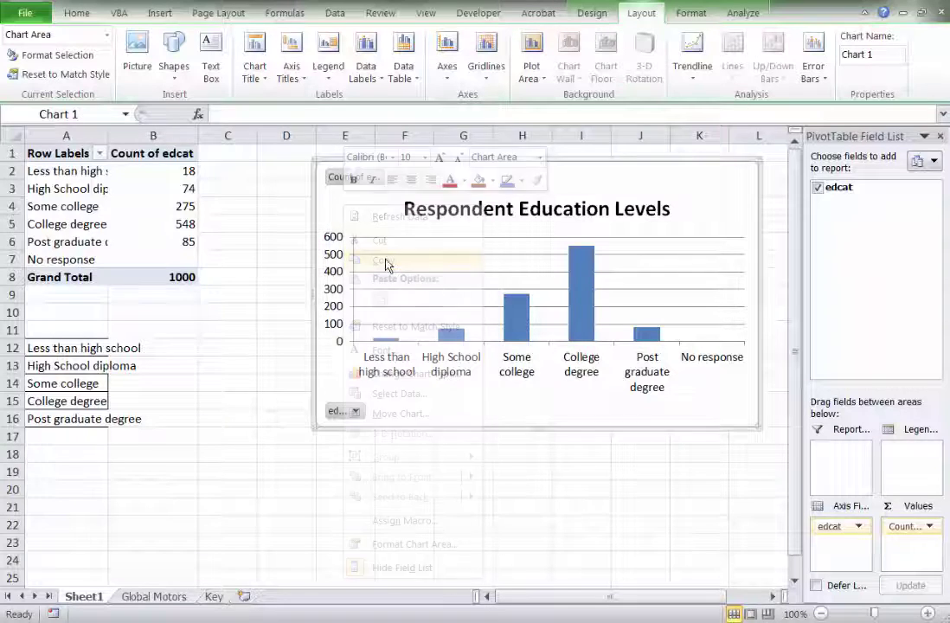
pyautogui.hotkey('alt', 'Tab')
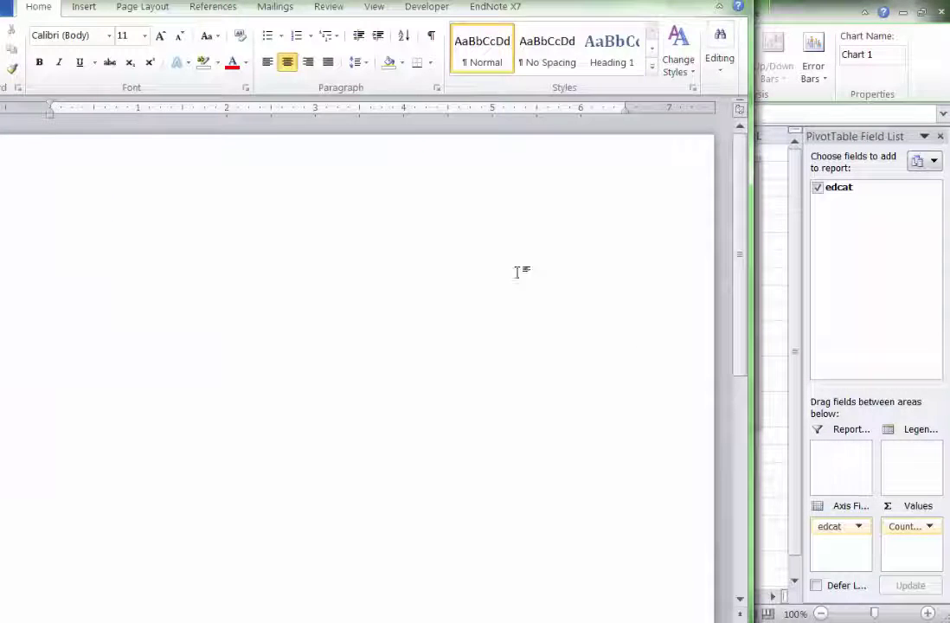
pyautogui.moveTo(765, 4); pyautogui.dragTo(767, 40)
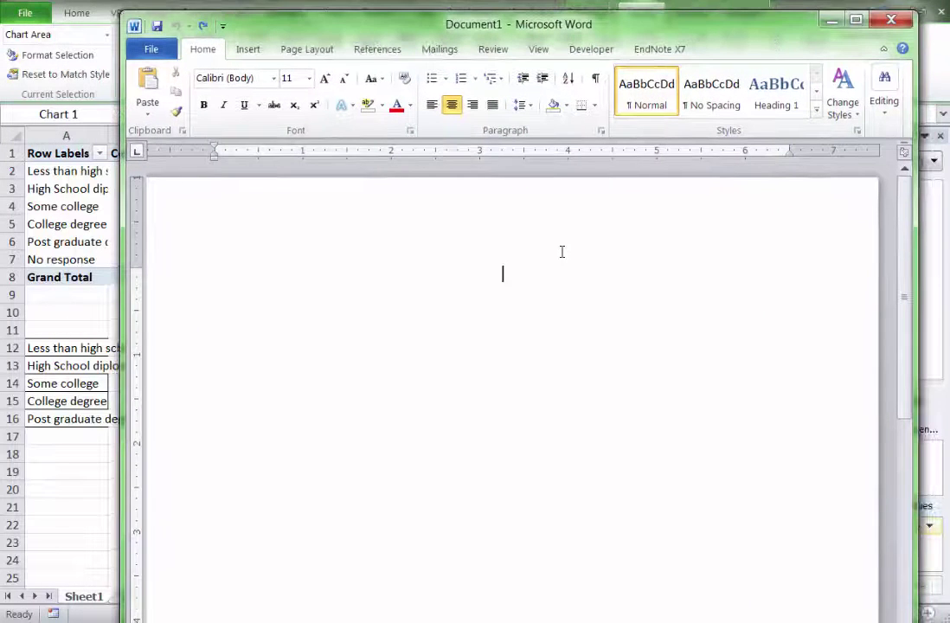
pyautogui.hotkey('ctrl', 'v')
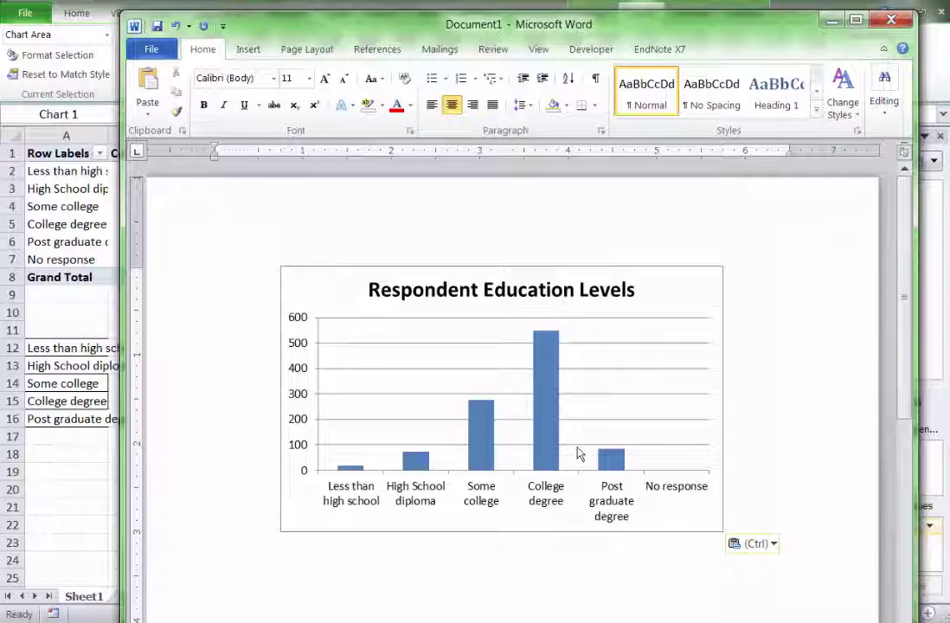